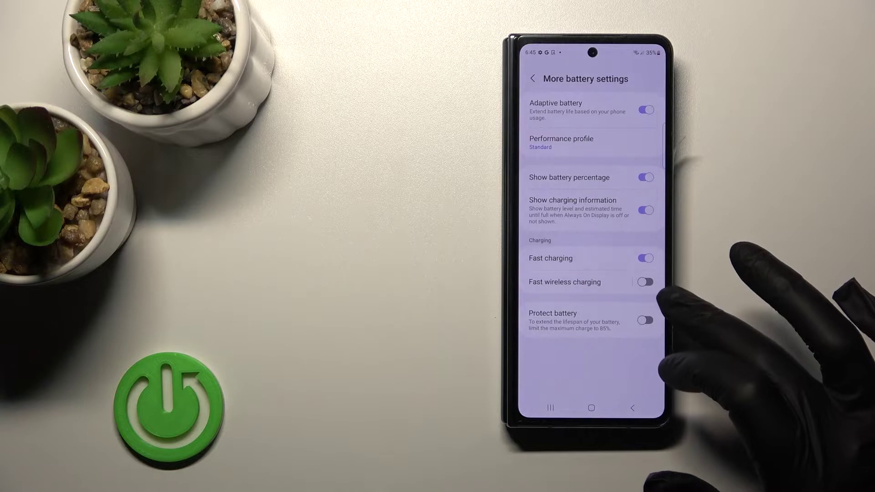
Switch off the Fast charging toggle under Charging in More battery settings
click(646, 258)
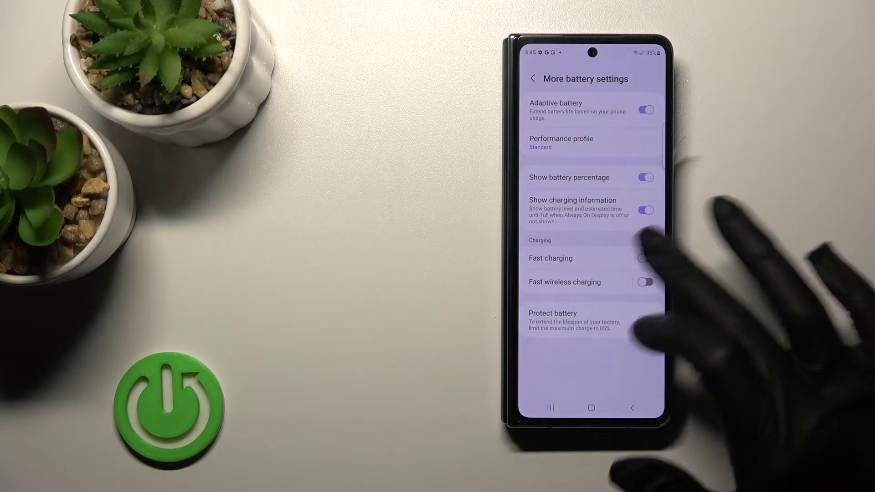